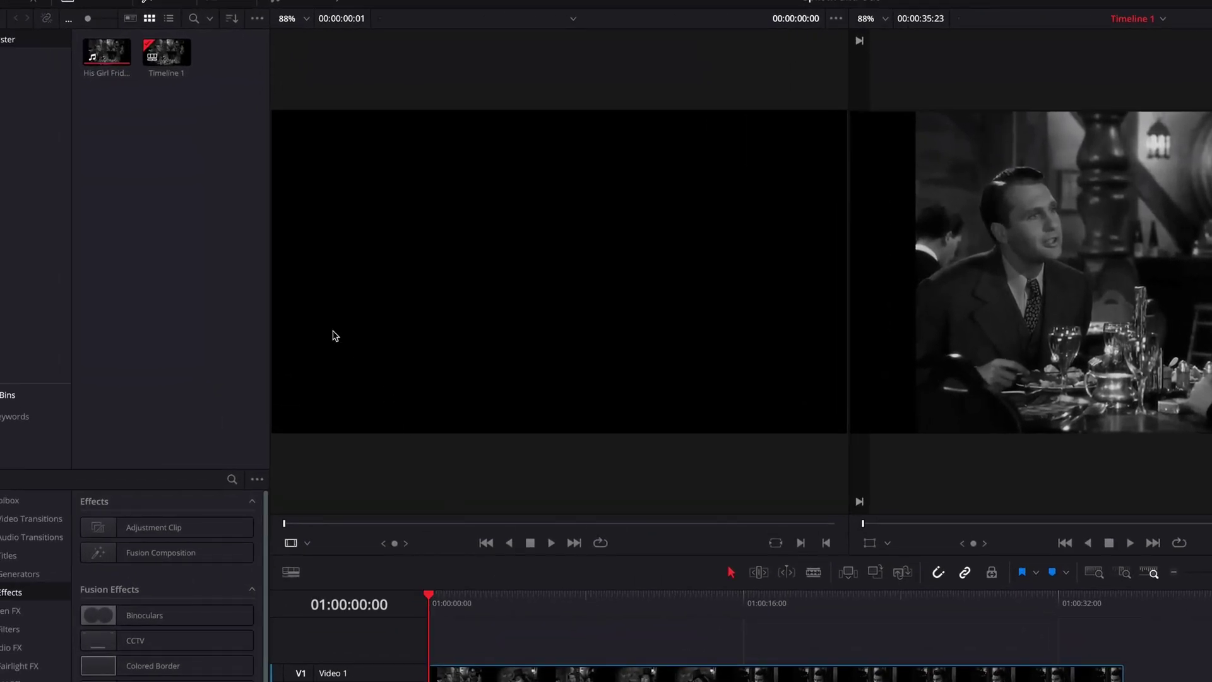
# Load His Girl Friday, skip to a later scene, and place it after the first clip
pyautogui.click(6, 41)
pyautogui.doubleClick(107, 49)
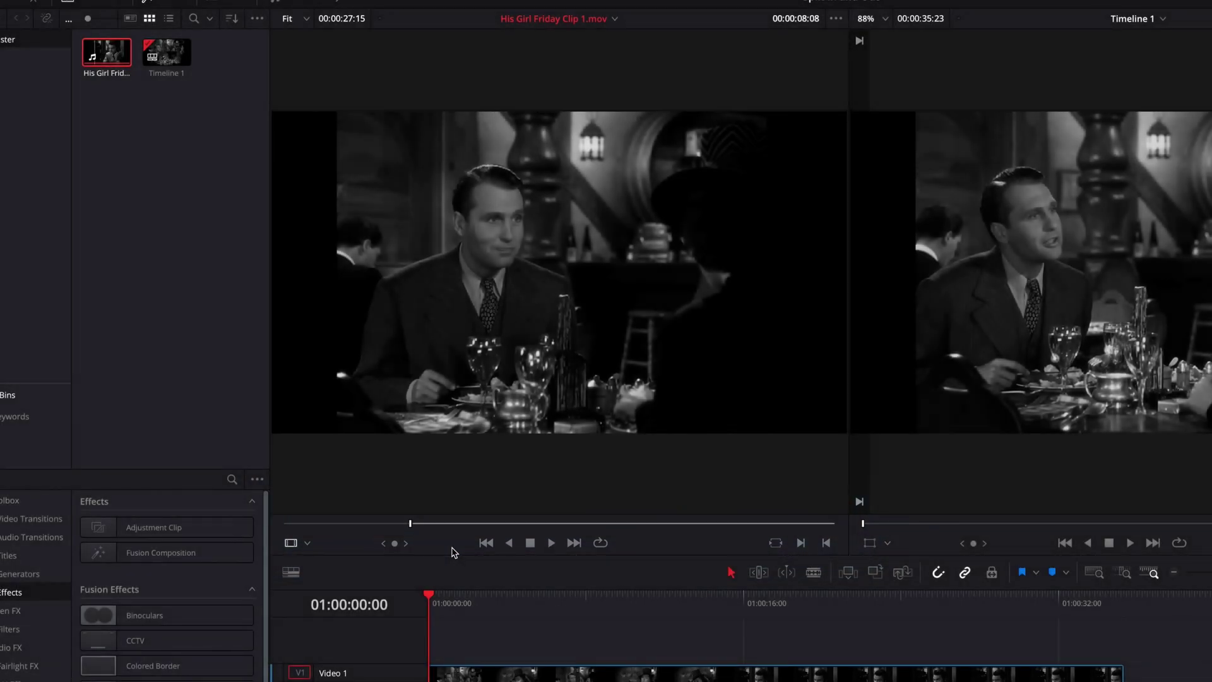
pyautogui.moveTo(467, 523); pyautogui.dragTo(551, 522)
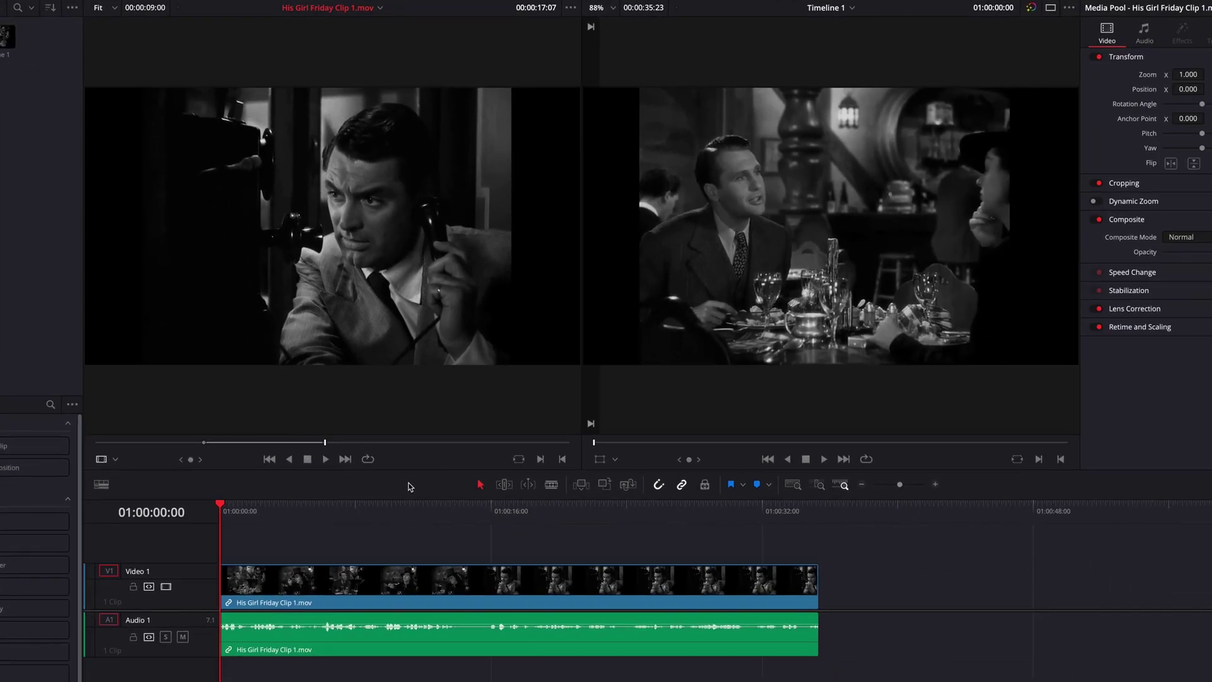
pyautogui.moveTo(376, 354); pyautogui.dragTo(915, 582)
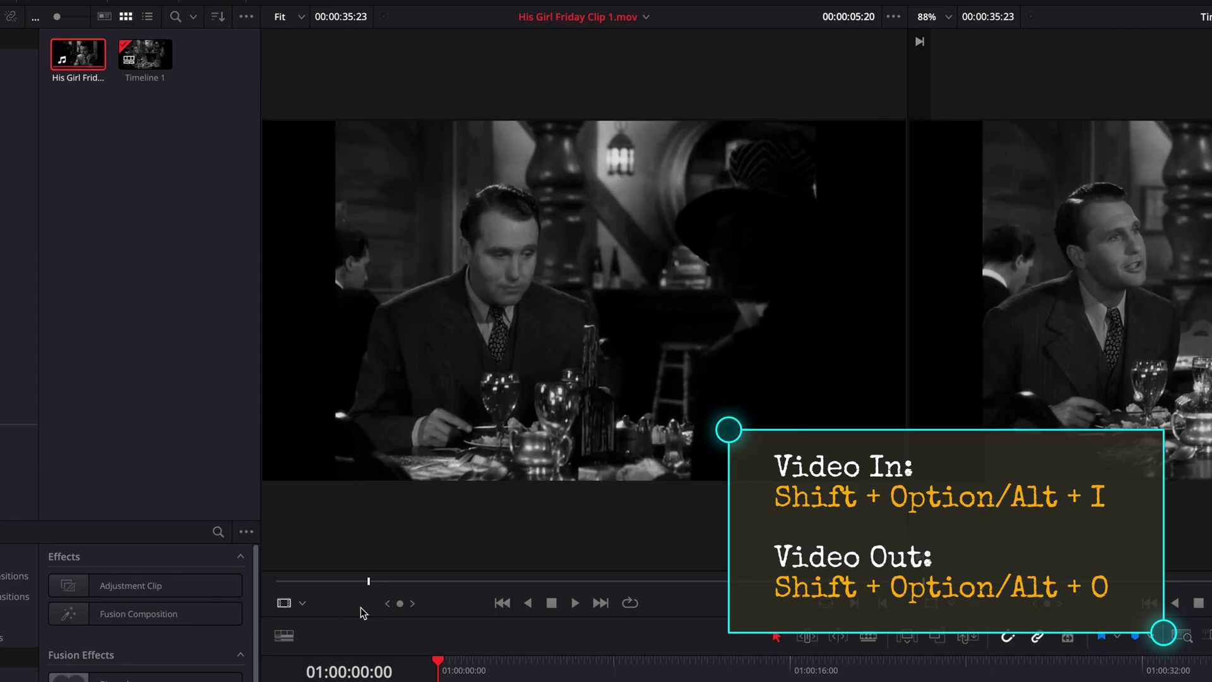
# Set source In and Out points around a 00:00:08:44 section of His Girl Friday
pyautogui.hotkey('shift', 'alt', 'i')
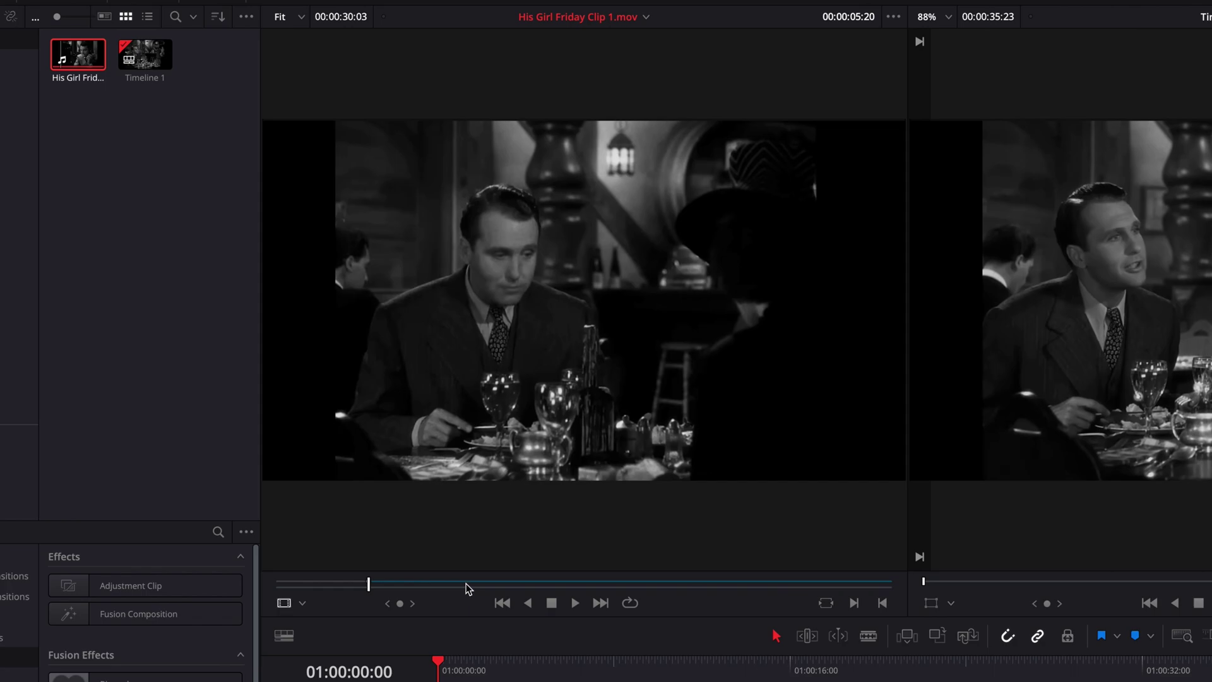
pyautogui.moveTo(466, 587); pyautogui.dragTo(488, 585)
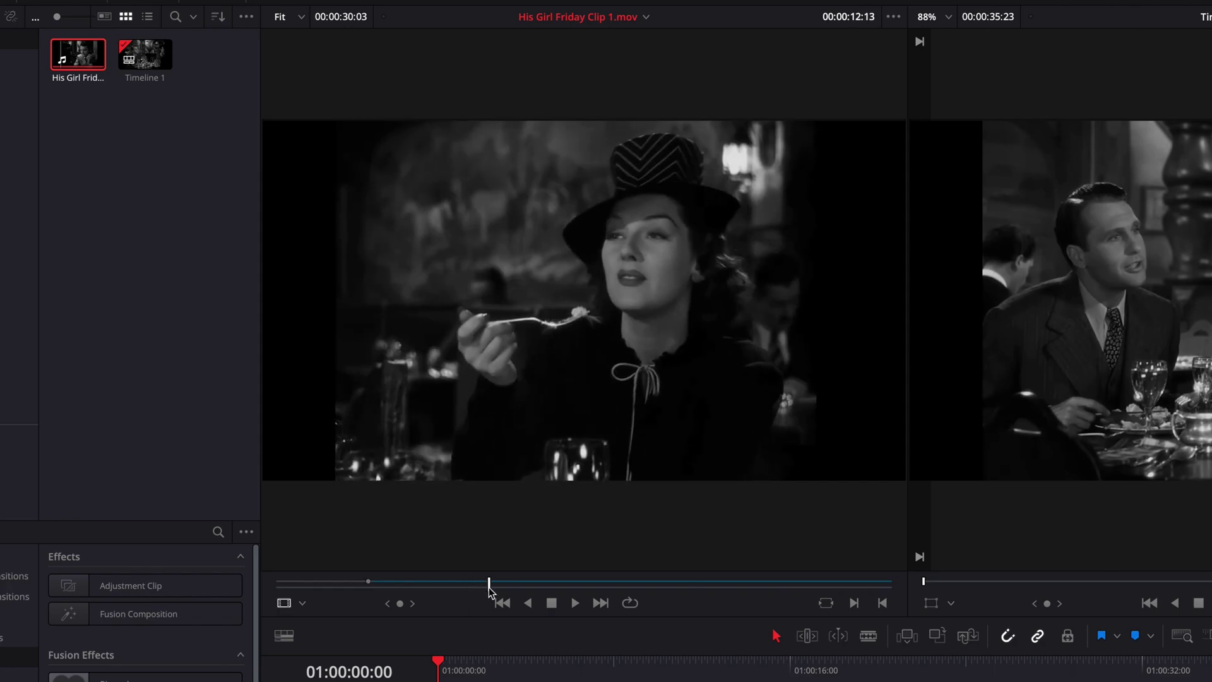
pyautogui.moveTo(488, 586); pyautogui.dragTo(520, 585)
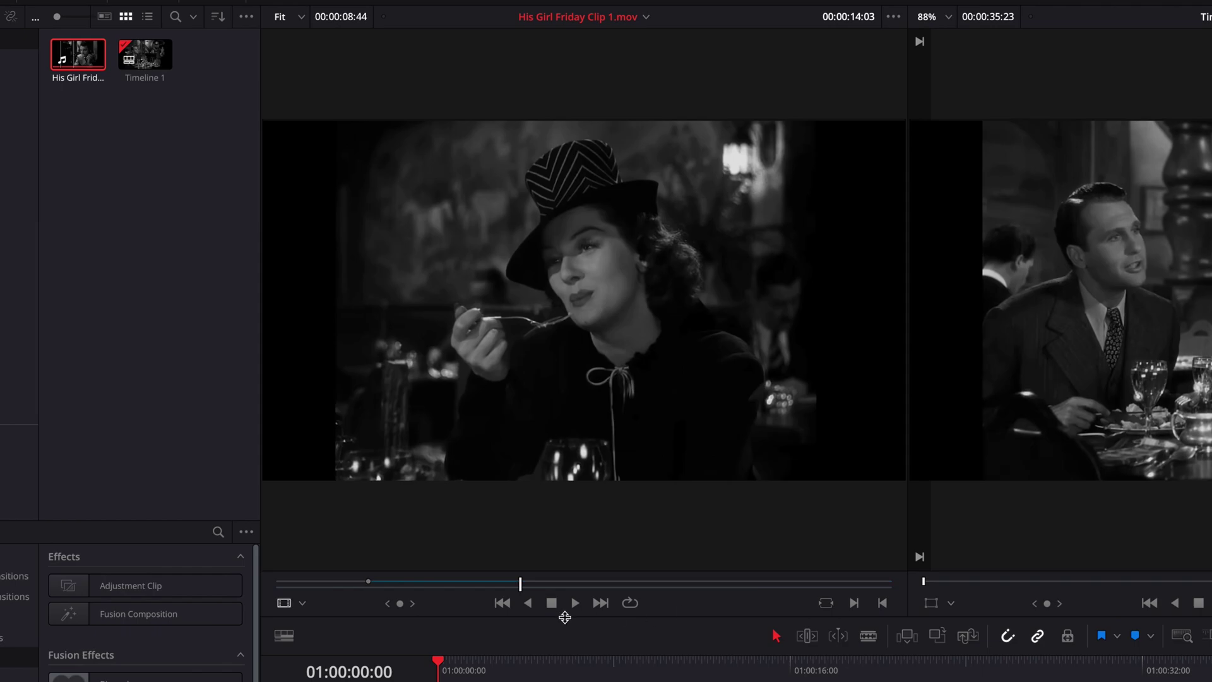
pyautogui.press('o')
# Scrub the His Girl Friday source clip back and forth to locate the audio range frames
pyautogui.moveTo(520, 584); pyautogui.dragTo(579, 585)
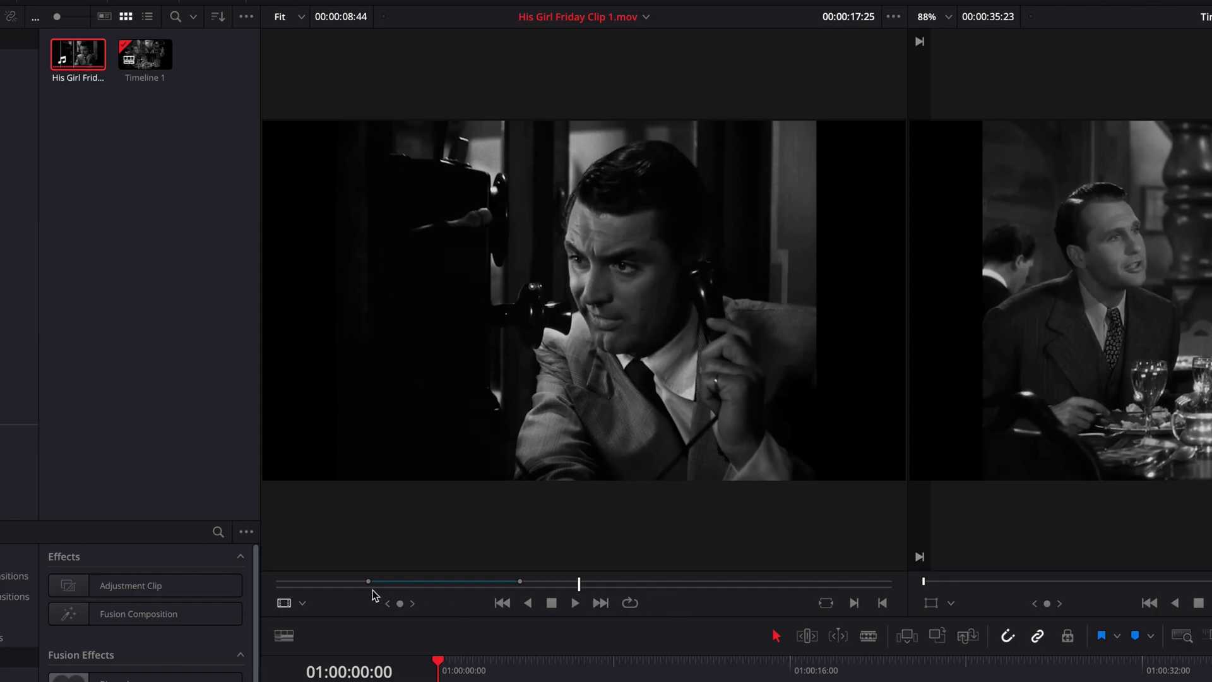
pyautogui.moveTo(373, 585); pyautogui.dragTo(355, 585)
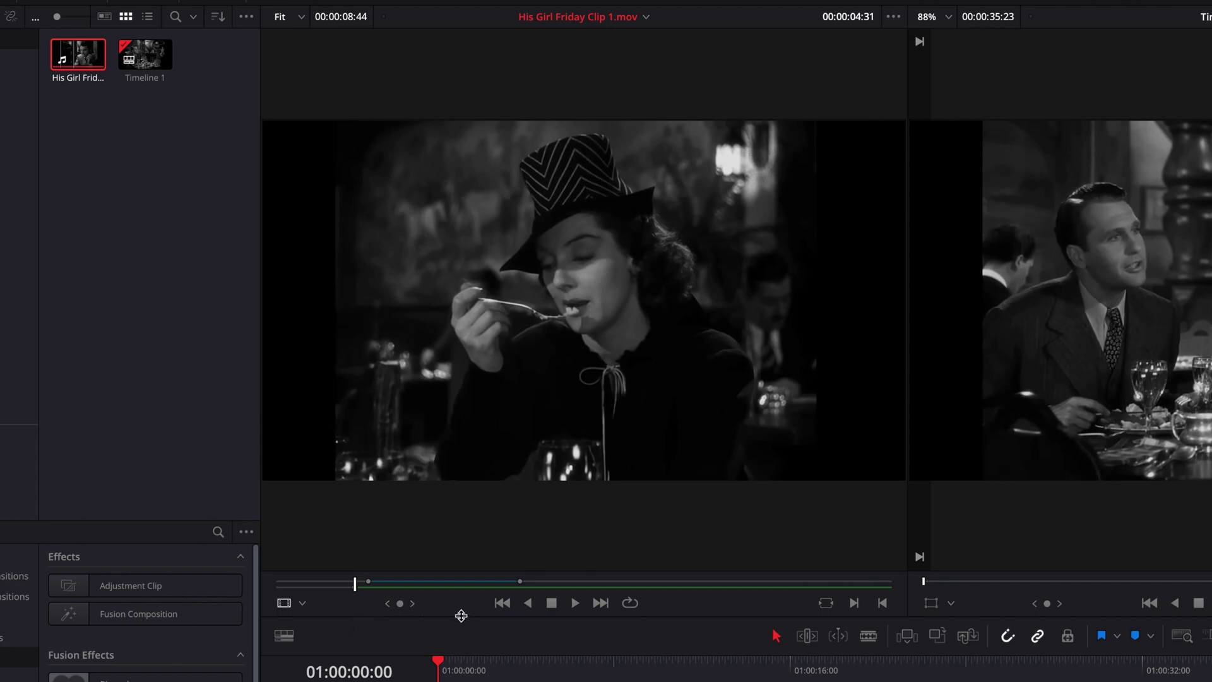
pyautogui.moveTo(462, 616); pyautogui.dragTo(465, 608)
pyautogui.moveTo(479, 583); pyautogui.dragTo(538, 597)
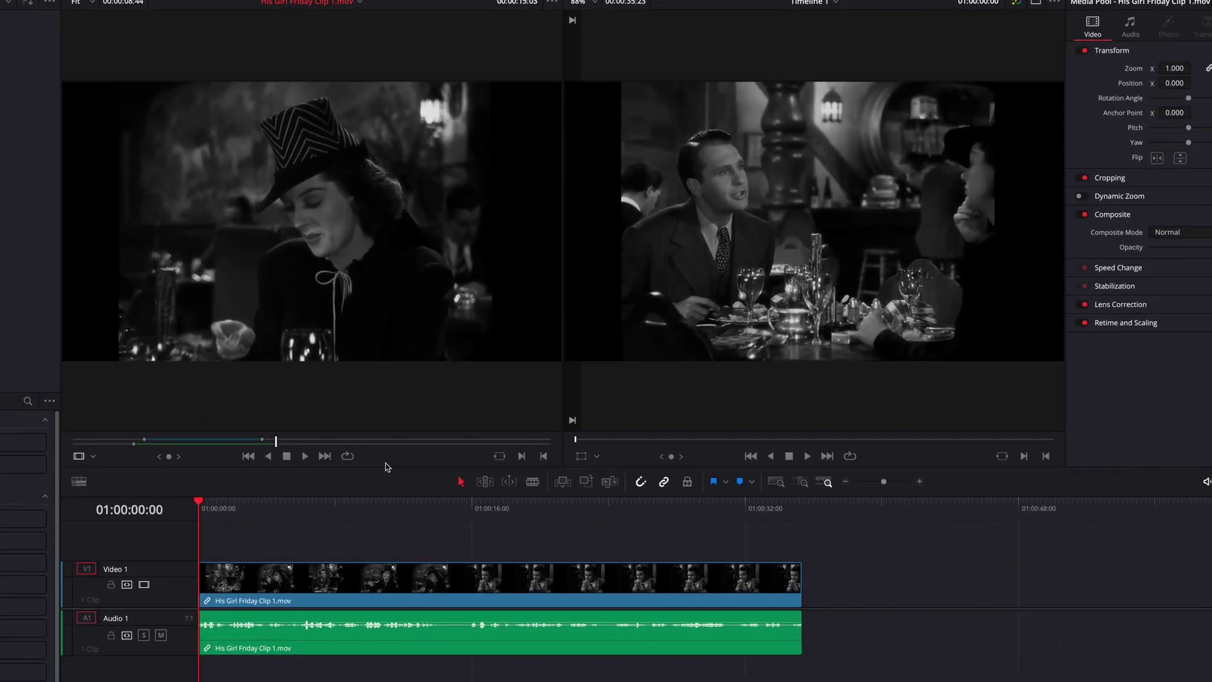
pyautogui.moveTo(391, 313); pyautogui.dragTo(944, 589)
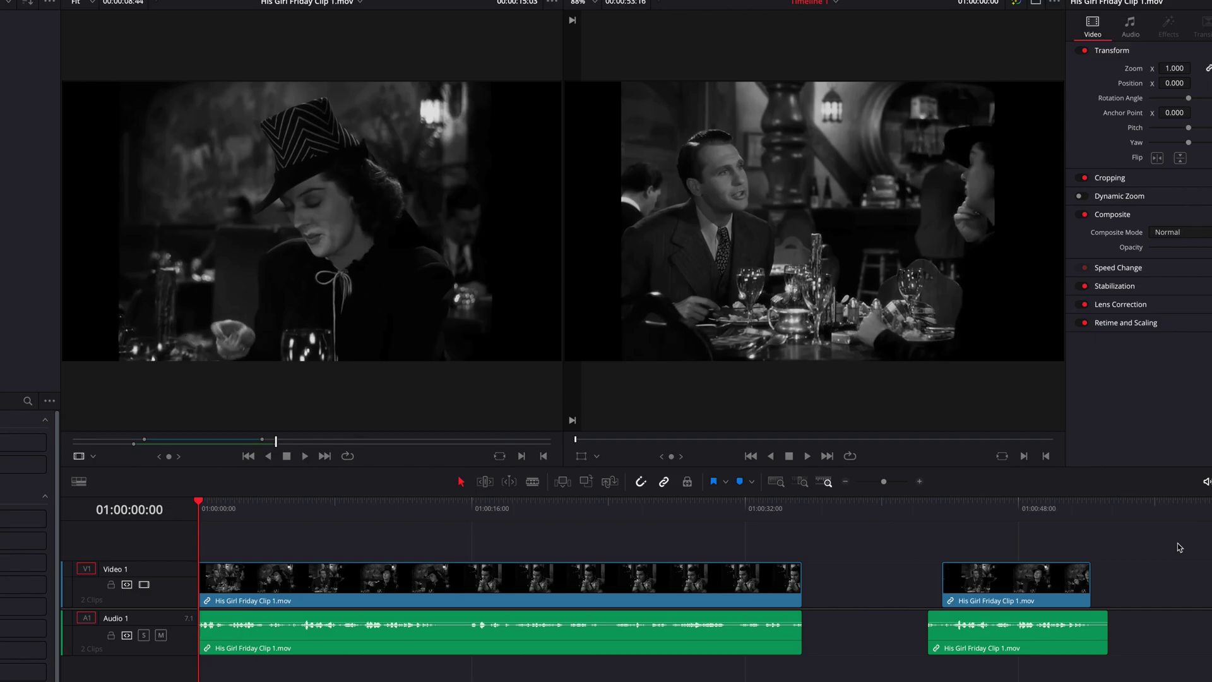
pyautogui.hotkey('ctrl', 'z')
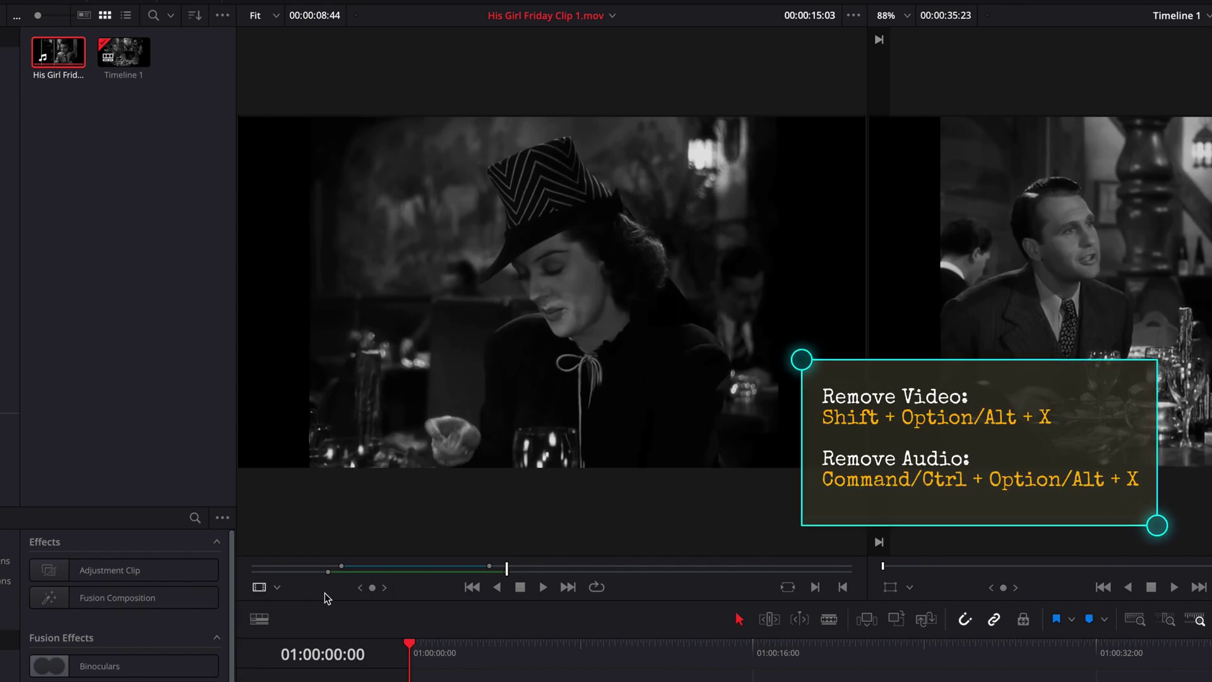
# Remove the source clip's marked range and leftover In point with Alt+X and Alt+I
pyautogui.hotkey('alt', 'x')
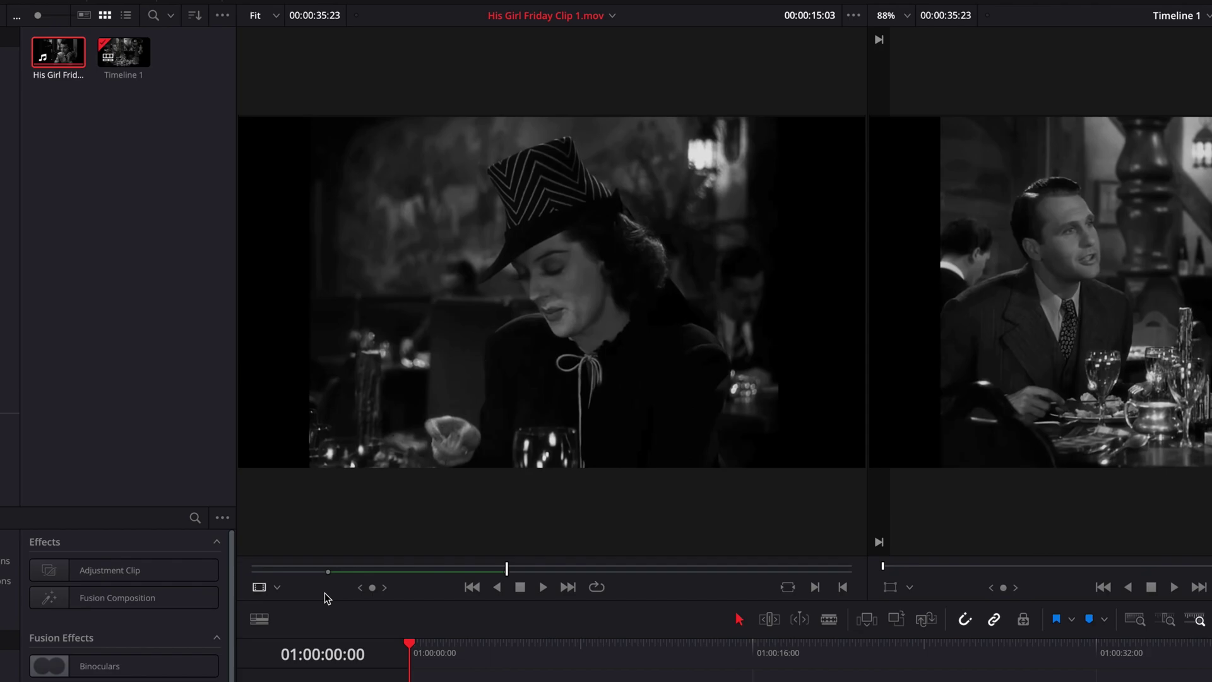
pyautogui.hotkey('alt', 'i')
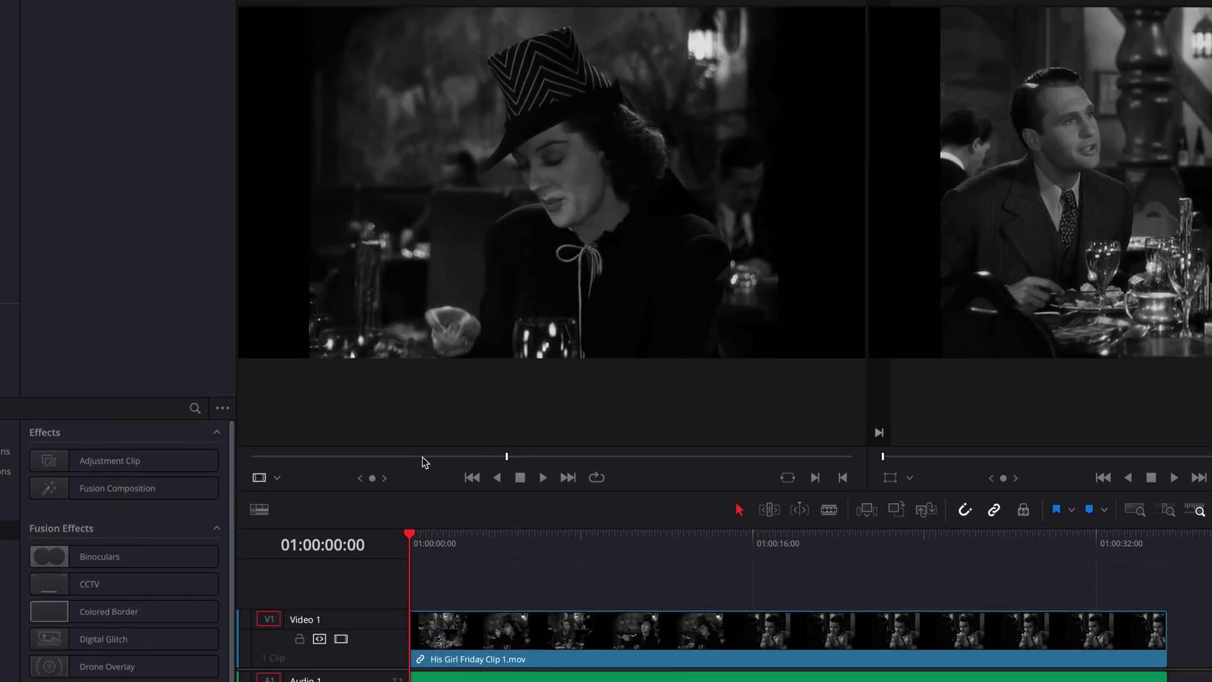
pyautogui.rightClick(423, 457)
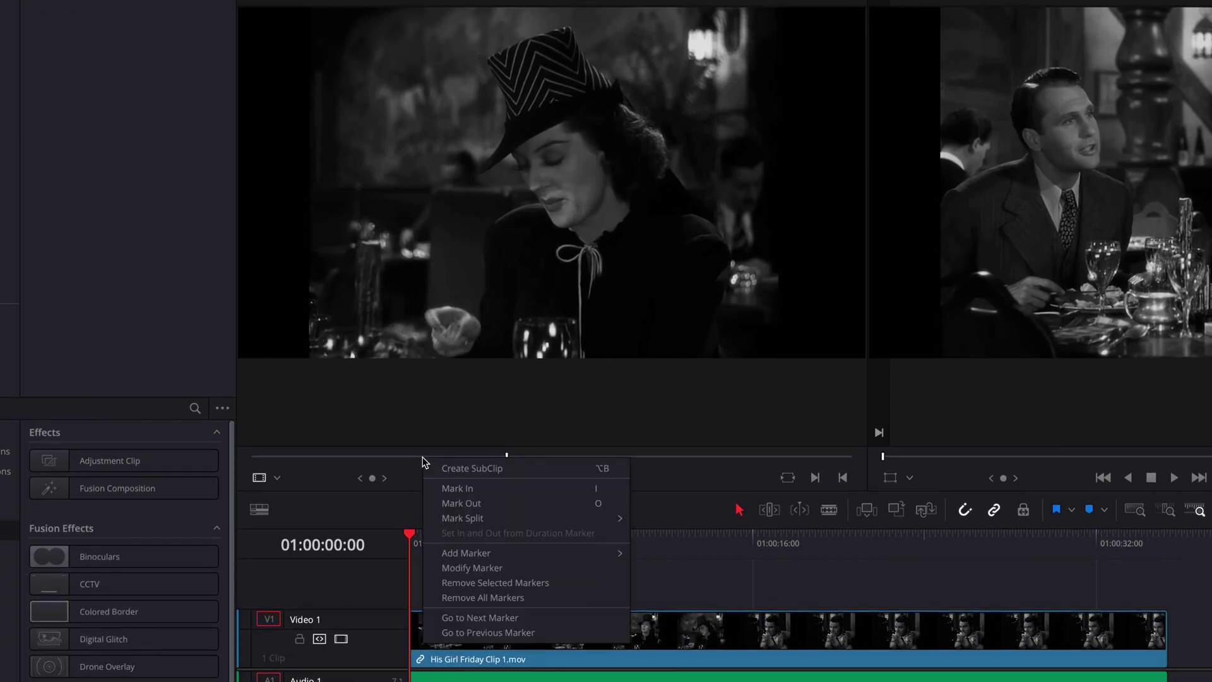
pyautogui.moveTo(531, 519)
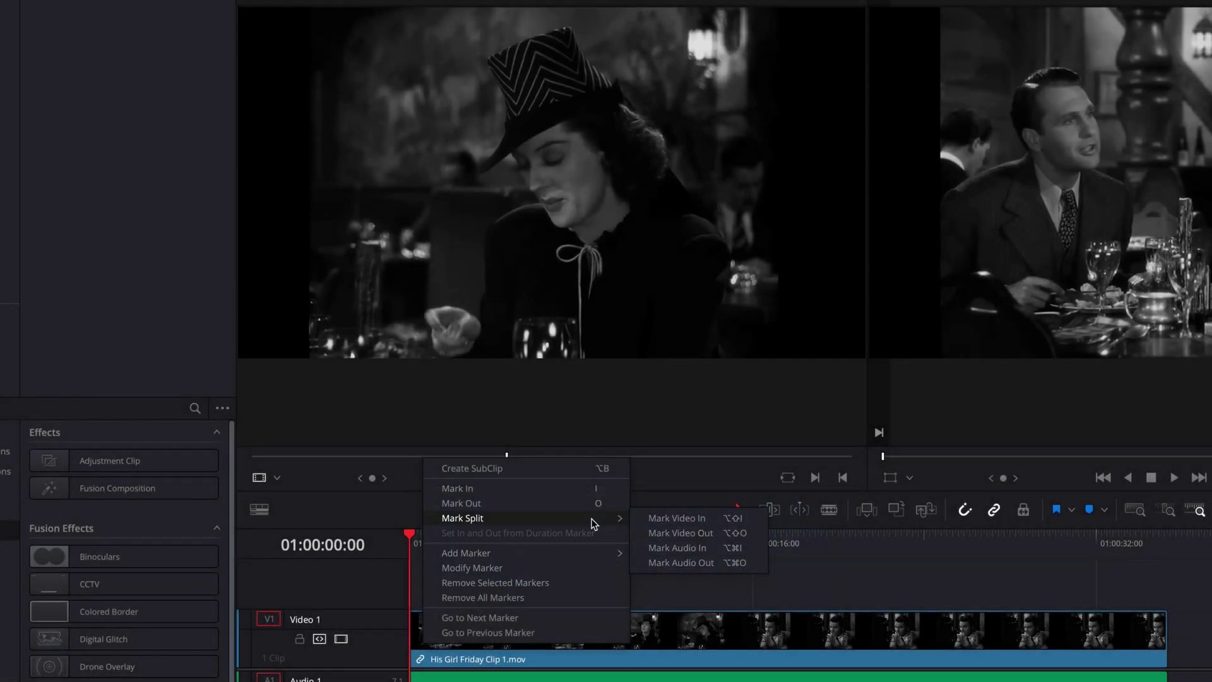
pyautogui.click(662, 589)
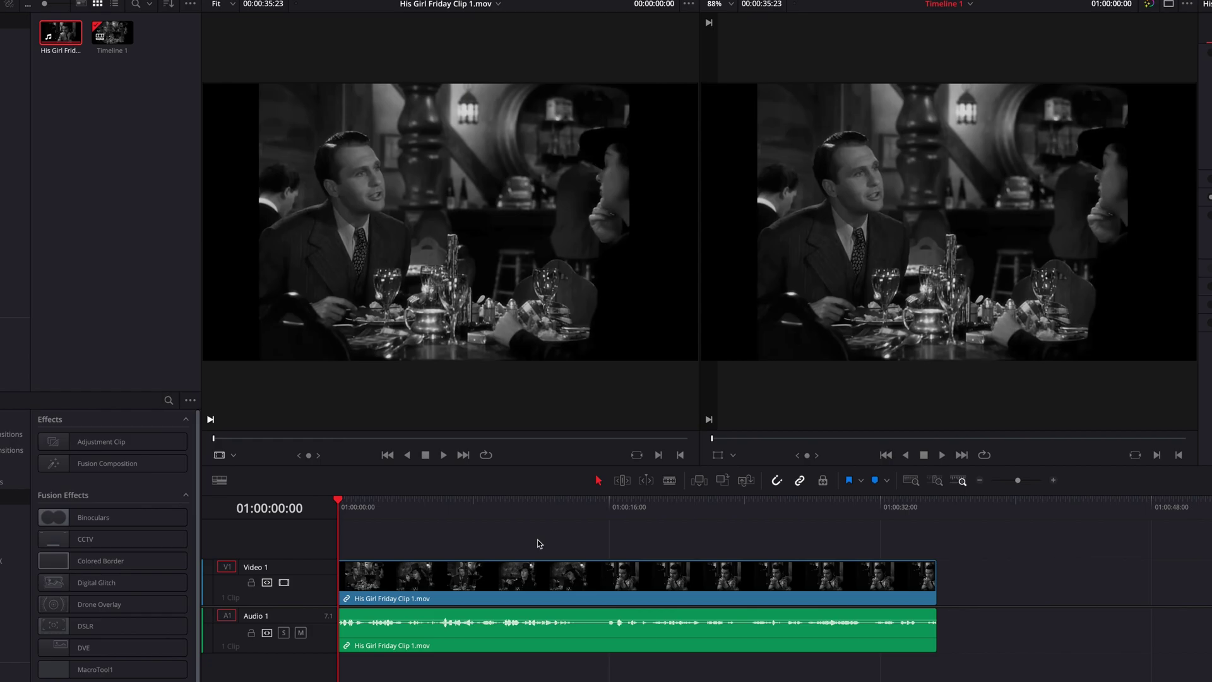
# Play and scrub the timeline to find the cut point near fifteen seconds
pyautogui.moveTo(476, 503); pyautogui.dragTo(501, 506)
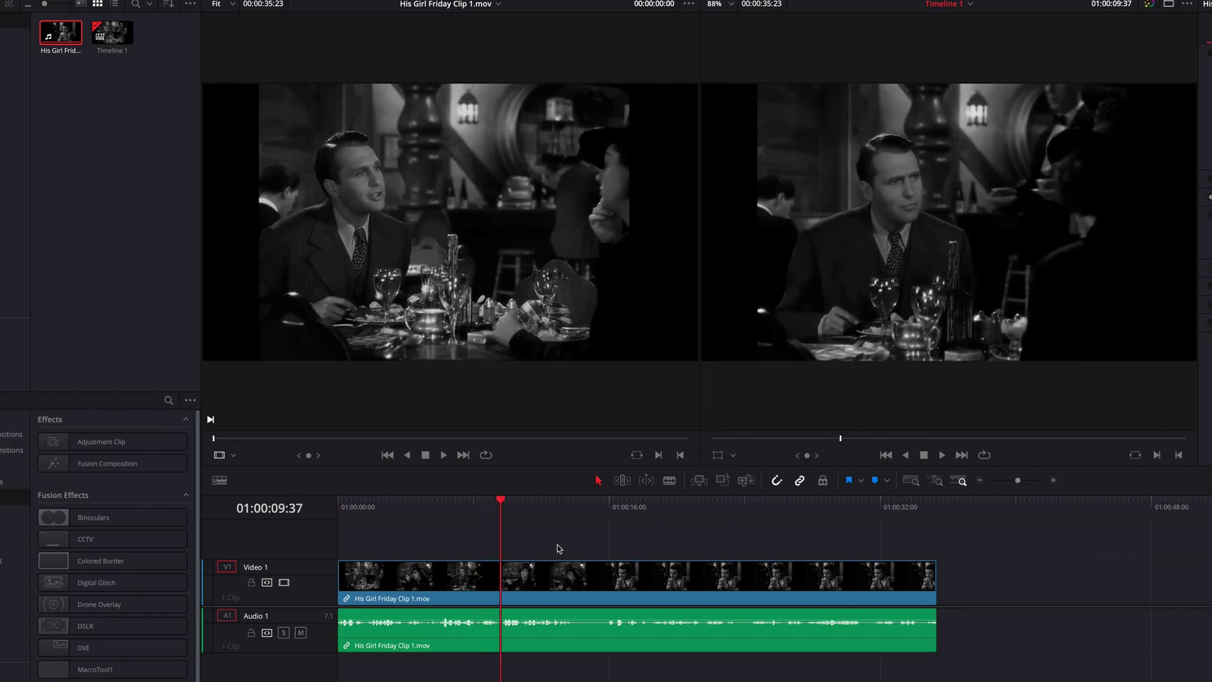
pyautogui.press('space')
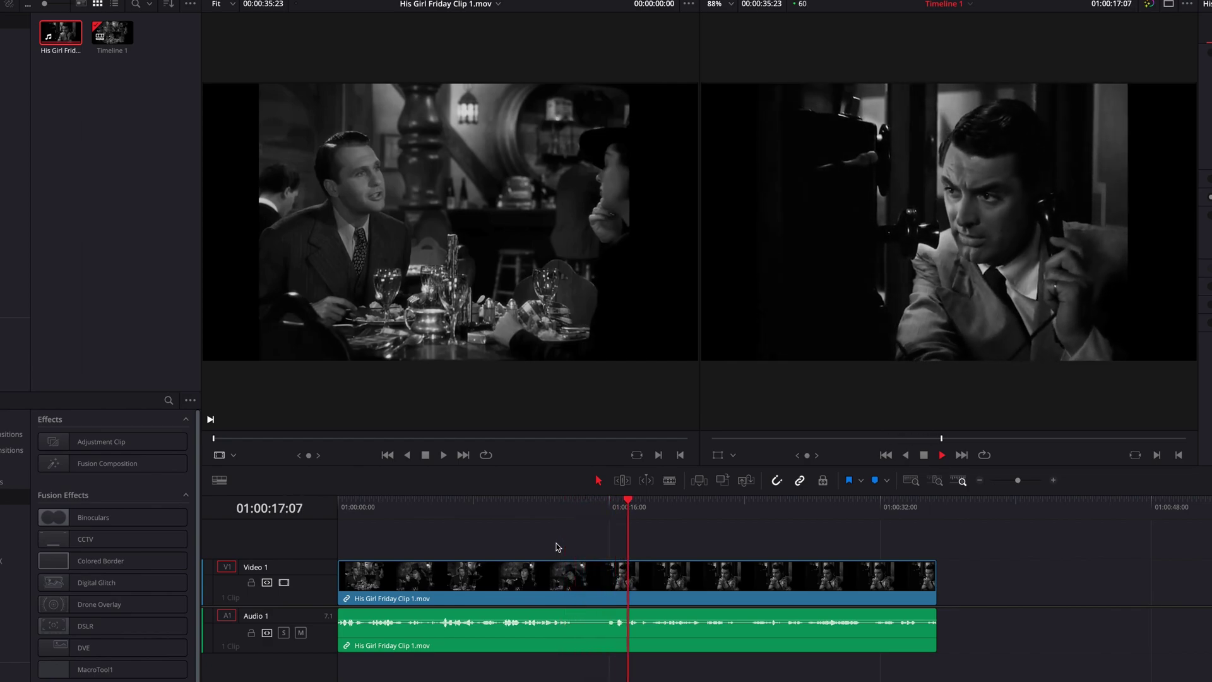
pyautogui.press('space')
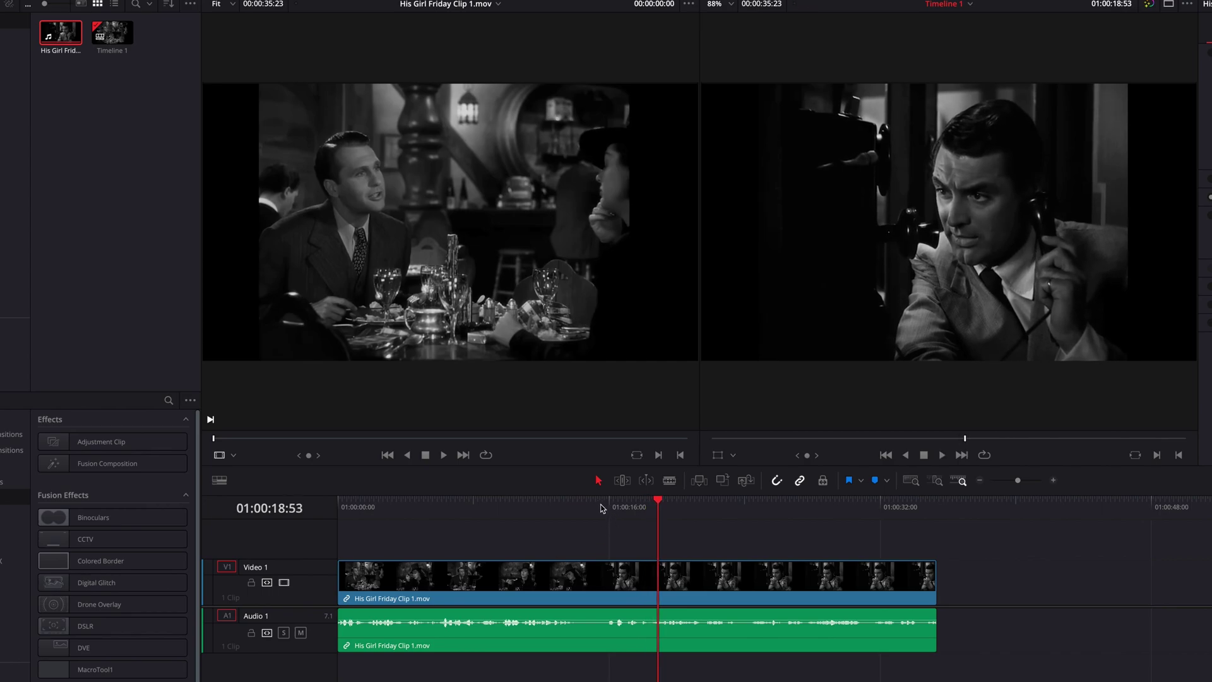
pyautogui.moveTo(574, 505)
pyautogui.mouseDown()
pyautogui.moveTo(596, 511)
pyautogui.moveTo(583, 519)
pyautogui.moveTo(604, 509)
pyautogui.mouseUp()
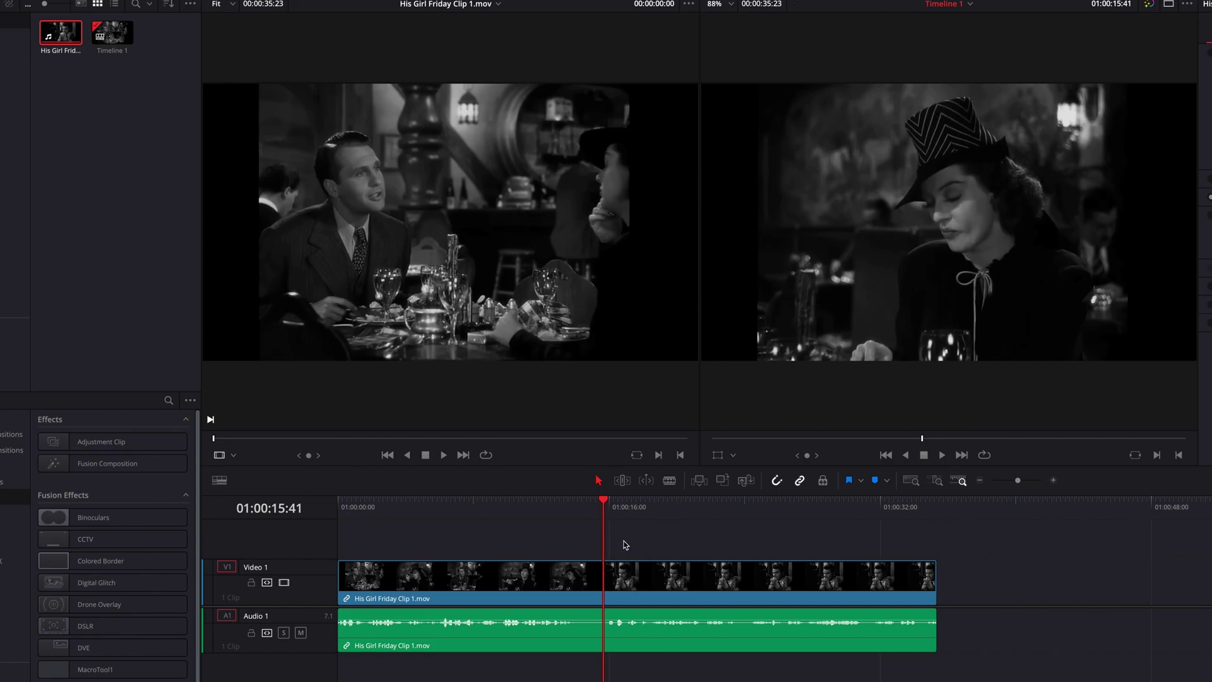
# Match the frame, split the clip at 01:00:15:41, and delete the later piece
pyautogui.press('f')
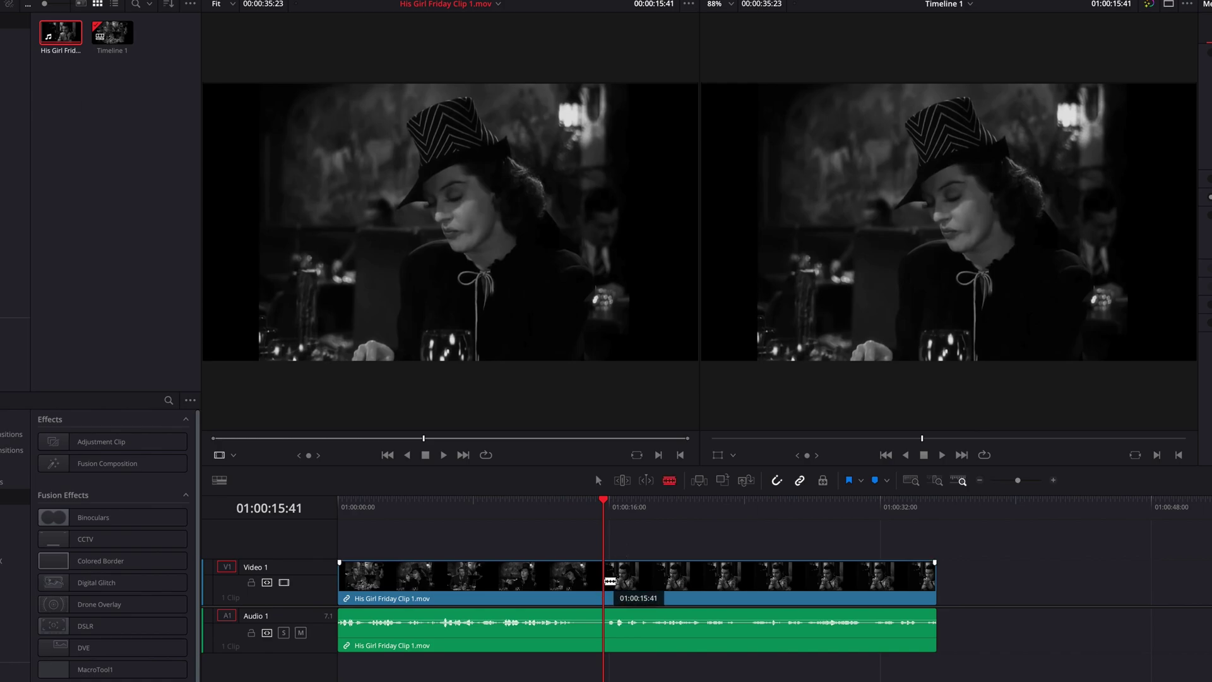
pyautogui.hotkey('ctrl', 'b')
pyautogui.click(662, 579)
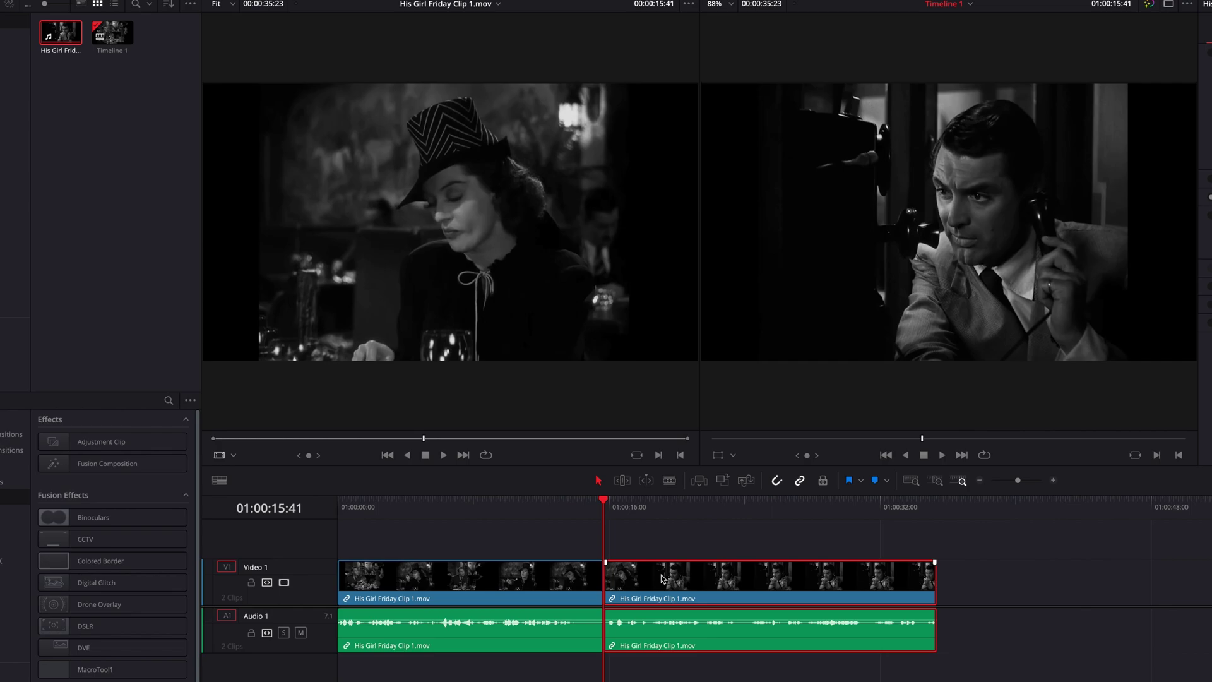
pyautogui.press('Delete')
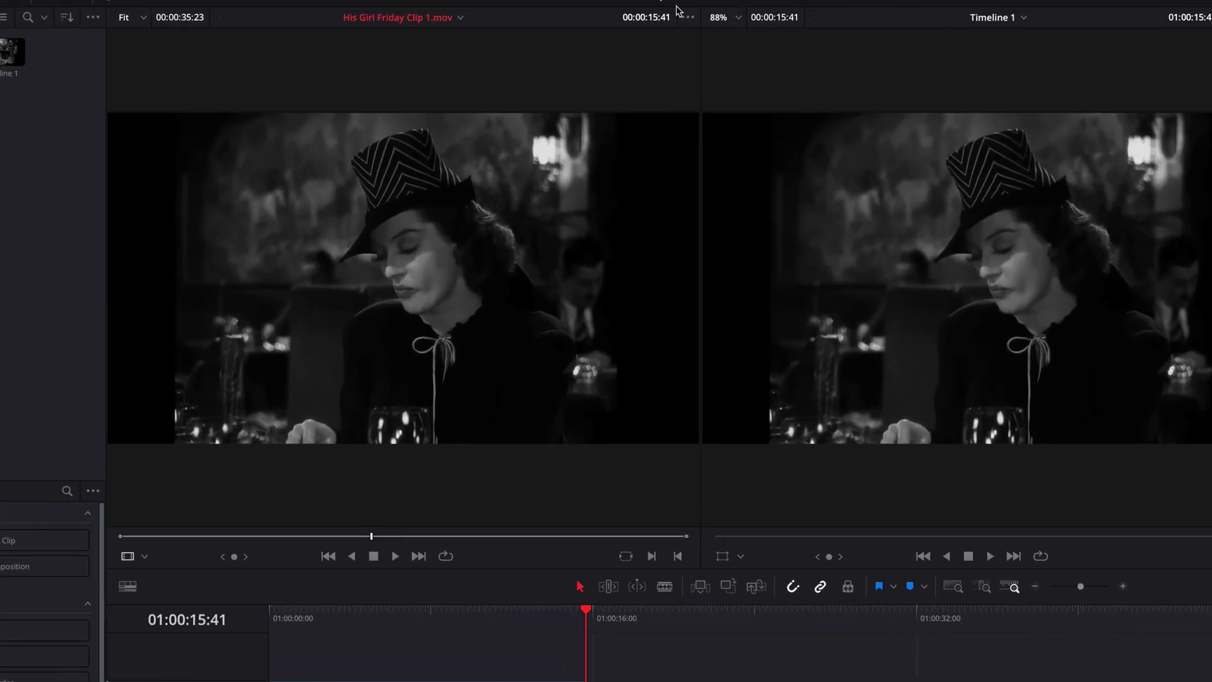
pyautogui.click(686, 19)
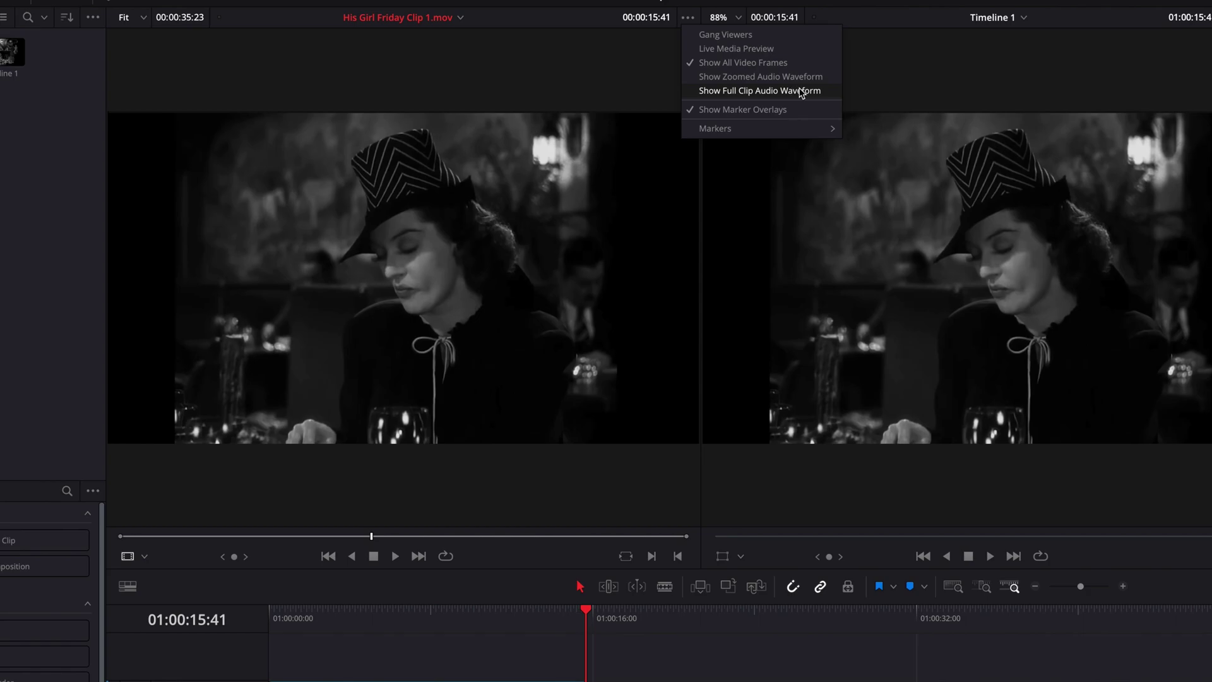
# Turn on Show Full Clip Audio Waveform and mark an In point at the current frame
pyautogui.click(805, 92)
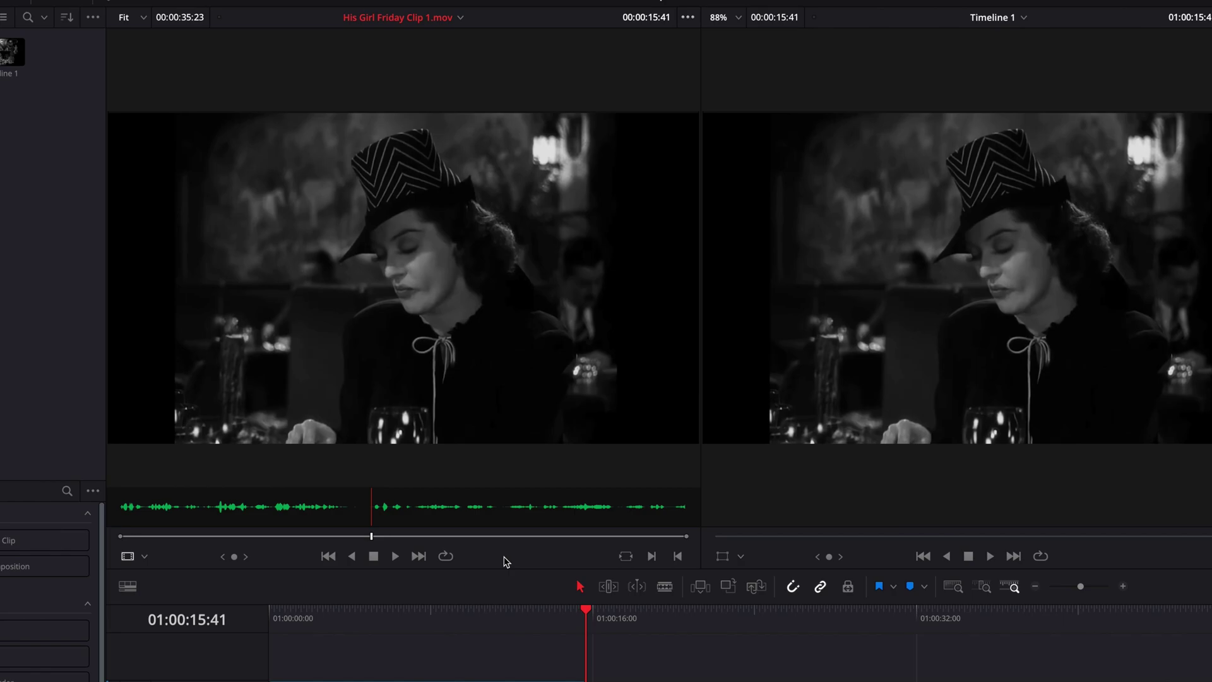
pyautogui.press('i')
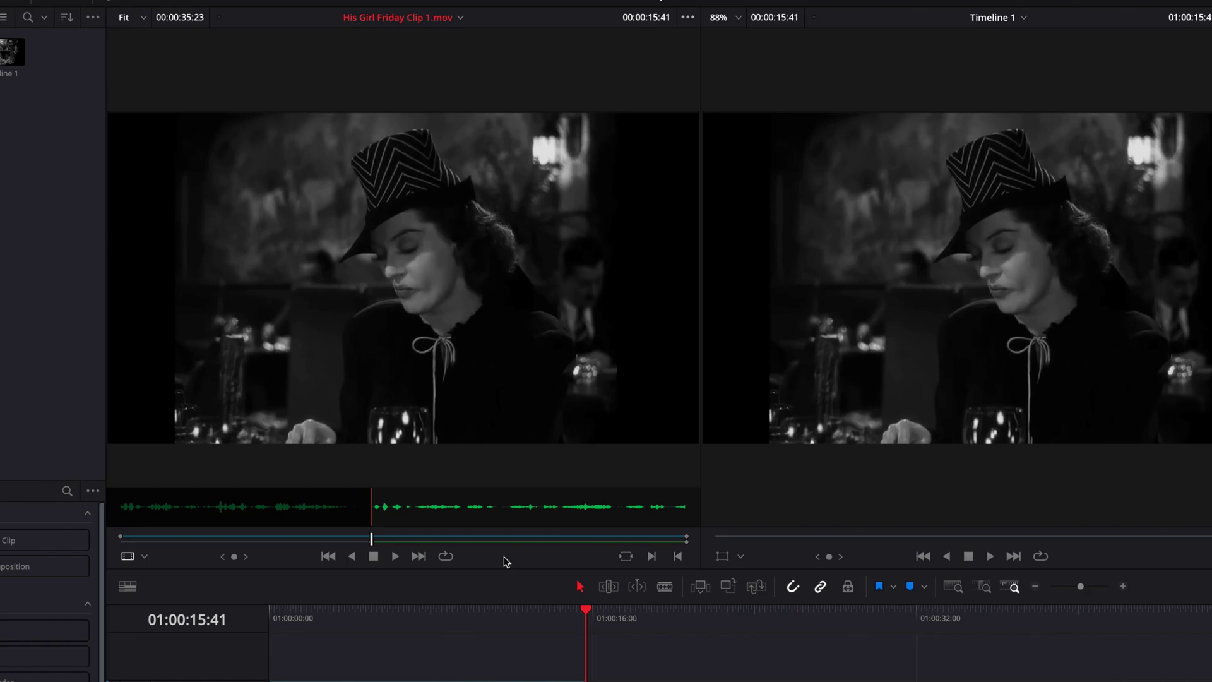
# Stop on the phone-call shot, nudge to 00:00:16:59, and set the In point there
pyautogui.press('space')
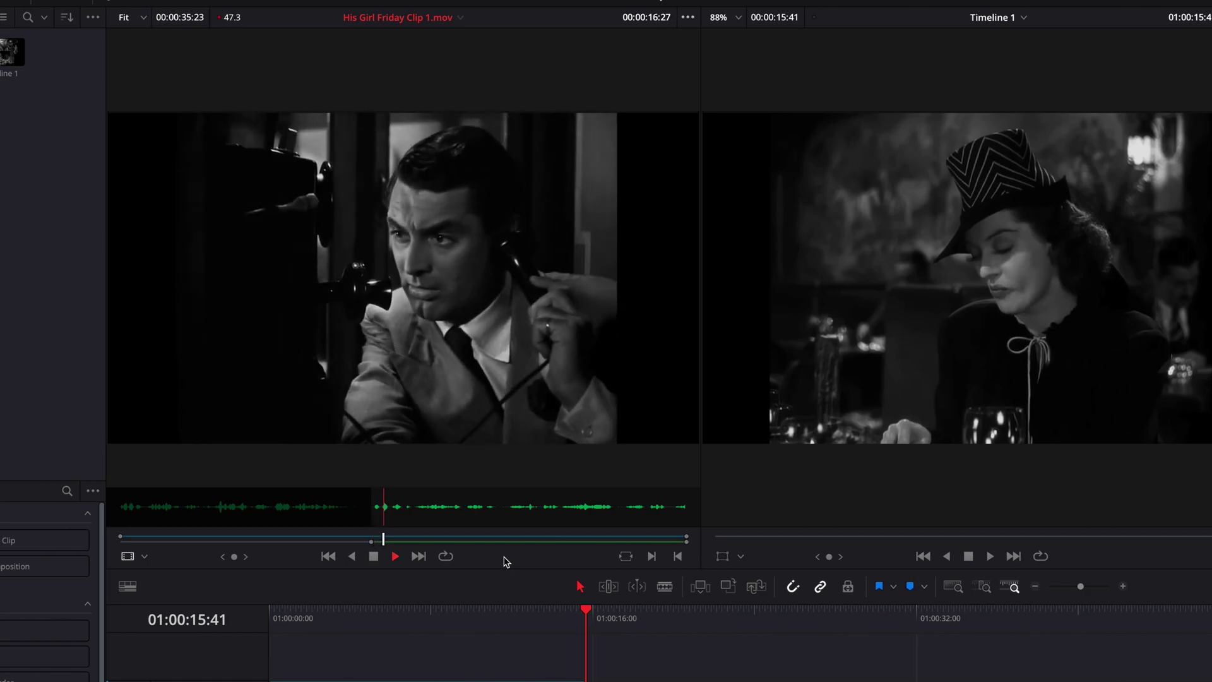
pyautogui.press('space')
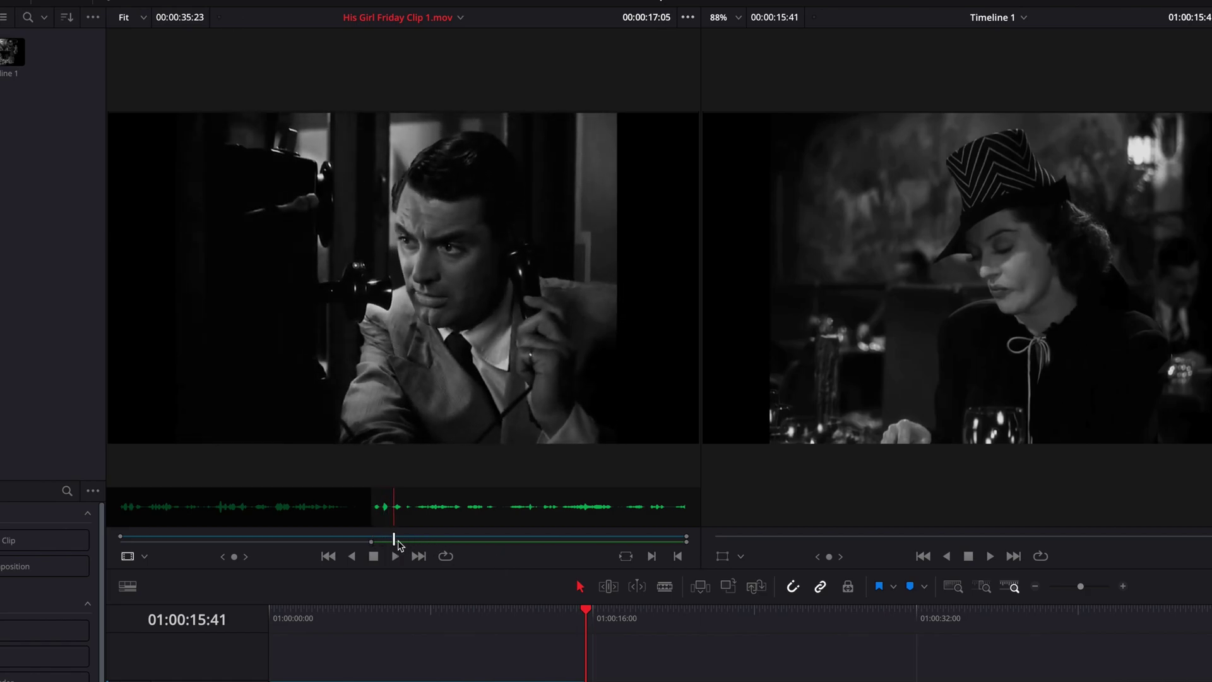
pyautogui.moveTo(394, 540); pyautogui.dragTo(390, 540)
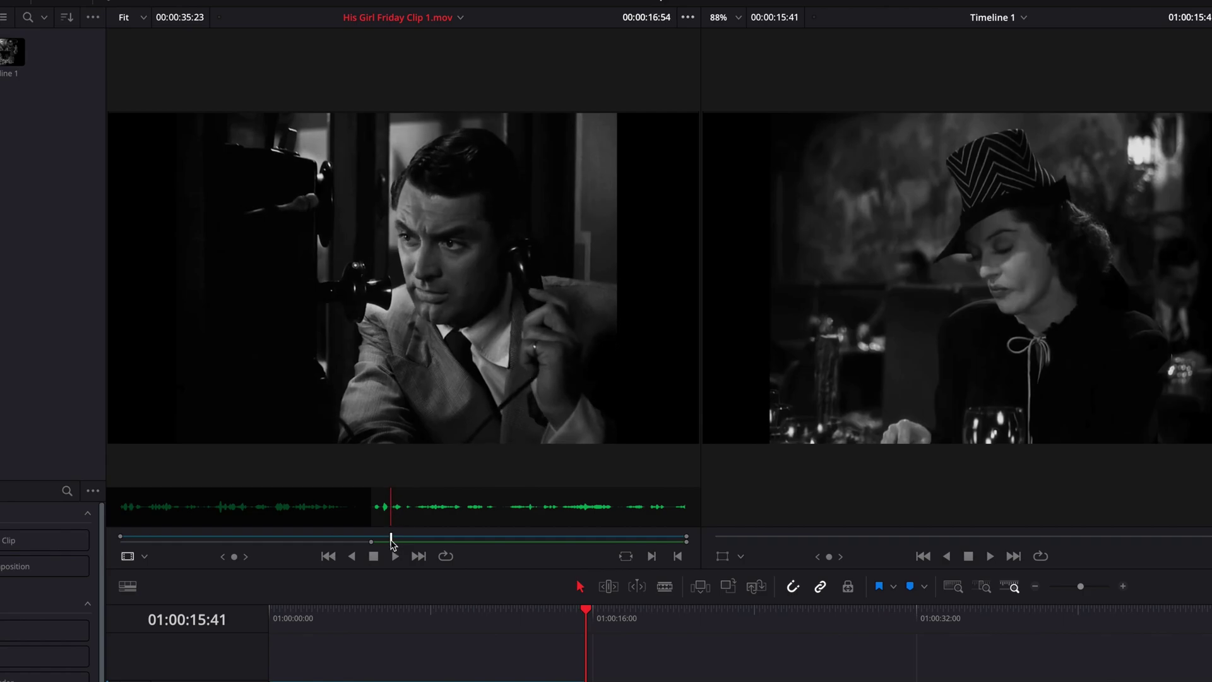
pyautogui.moveTo(391, 540); pyautogui.dragTo(393, 540)
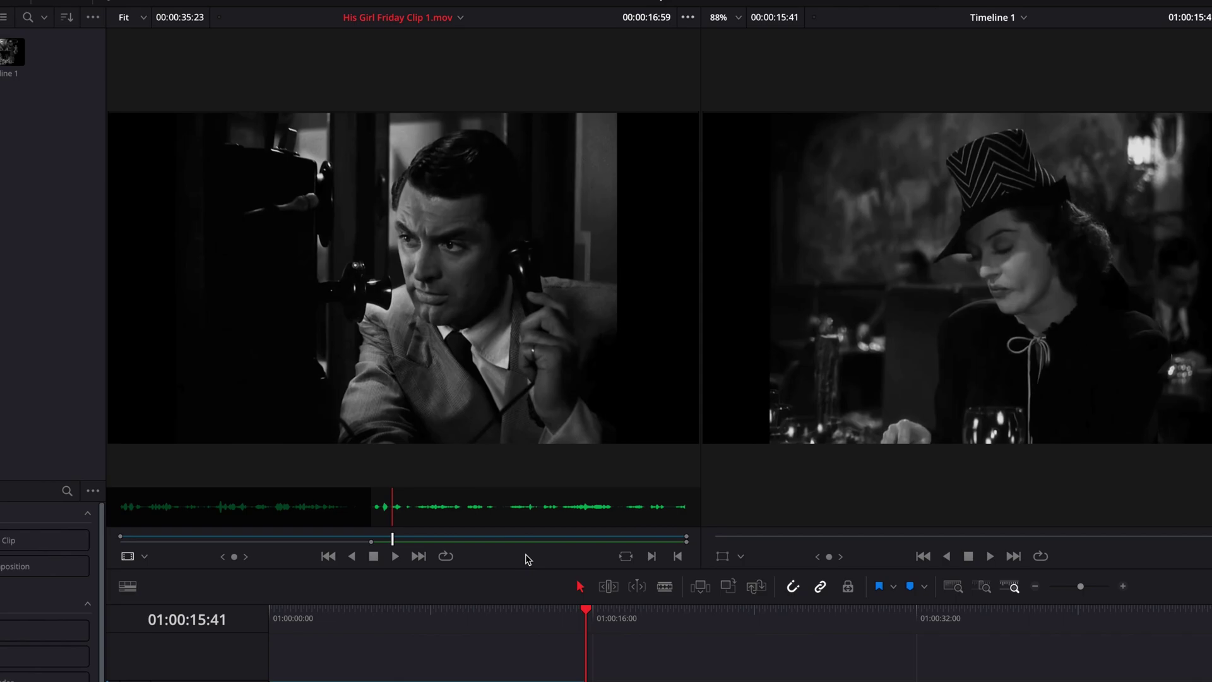
pyautogui.press('i')
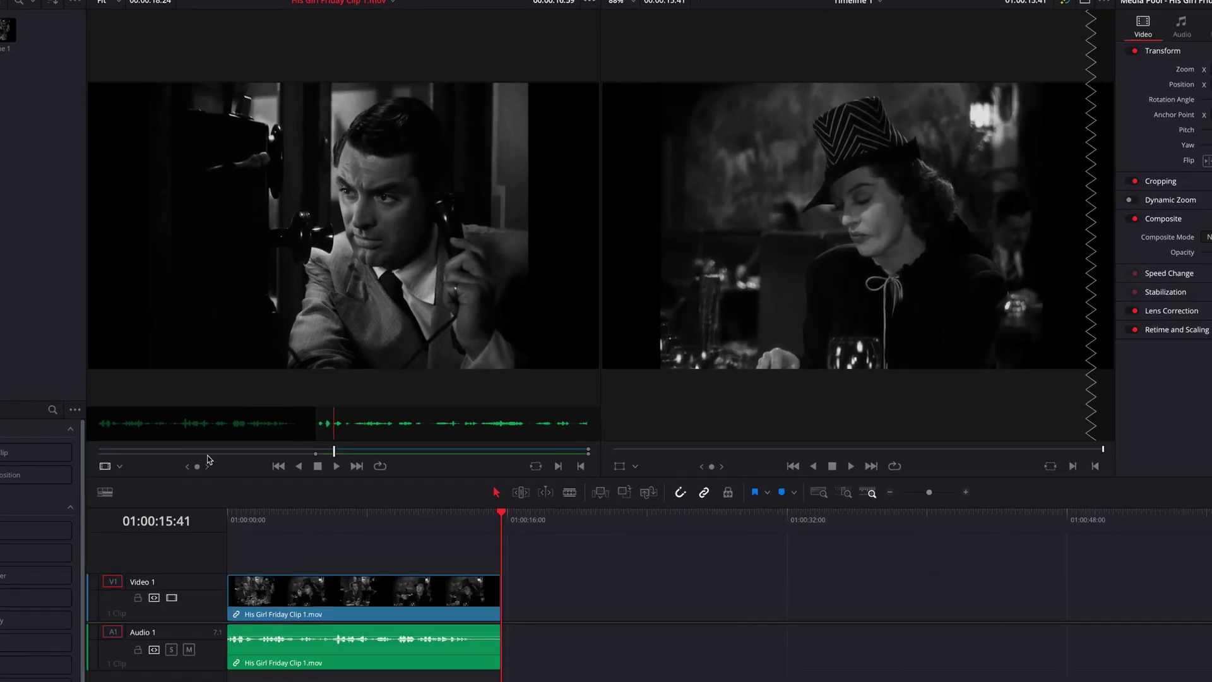
# Place the marked phone-call section on the timeline, butted against the first clip's end
pyautogui.click(262, 457)
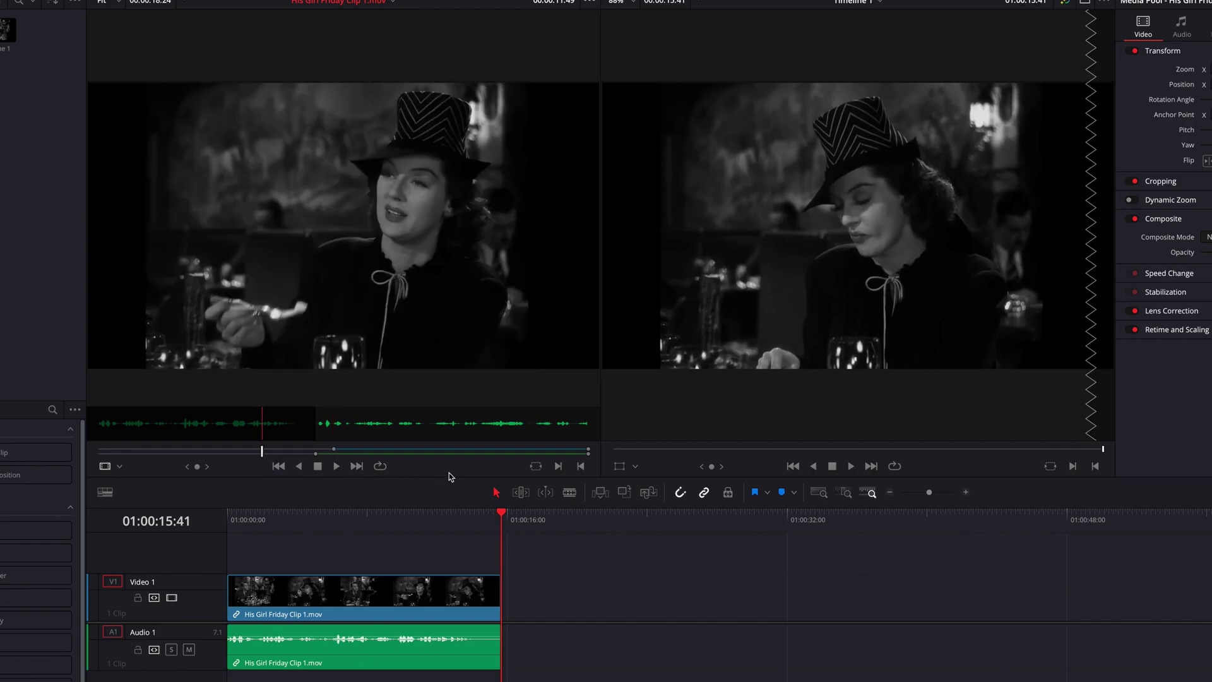
pyautogui.moveTo(420, 287)
pyautogui.mouseDown()
pyautogui.moveTo(756, 642)
pyautogui.moveTo(655, 631)
pyautogui.mouseUp()
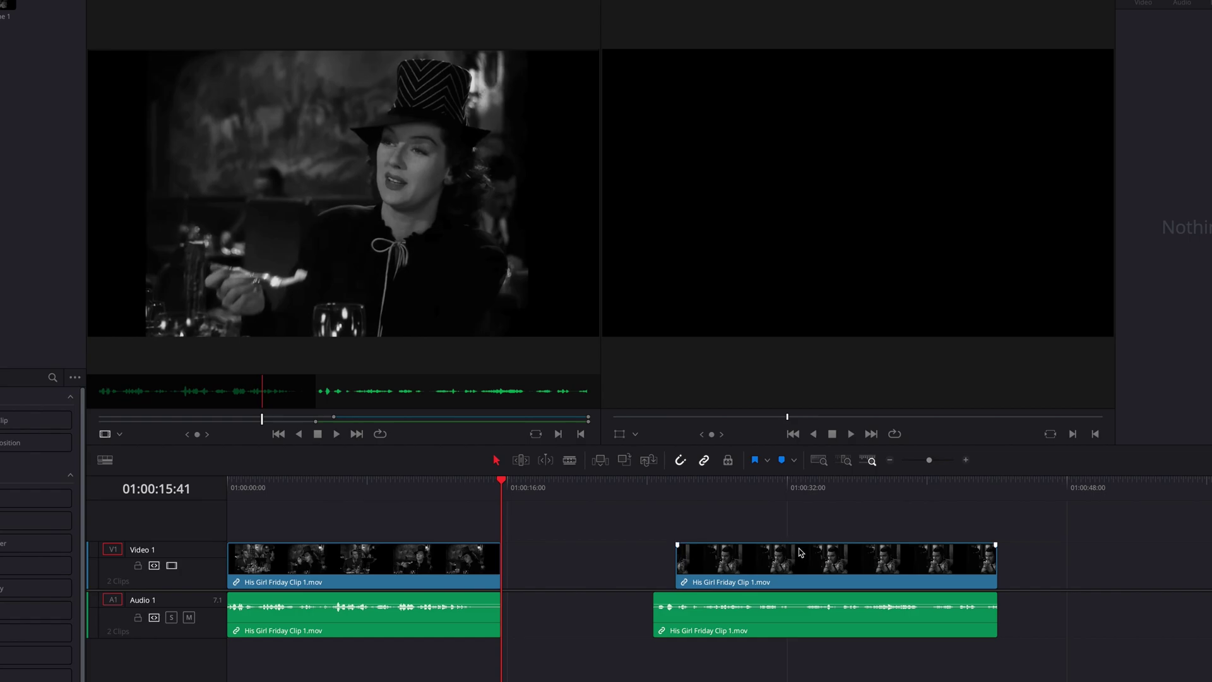
pyautogui.moveTo(802, 554); pyautogui.dragTo(663, 580)
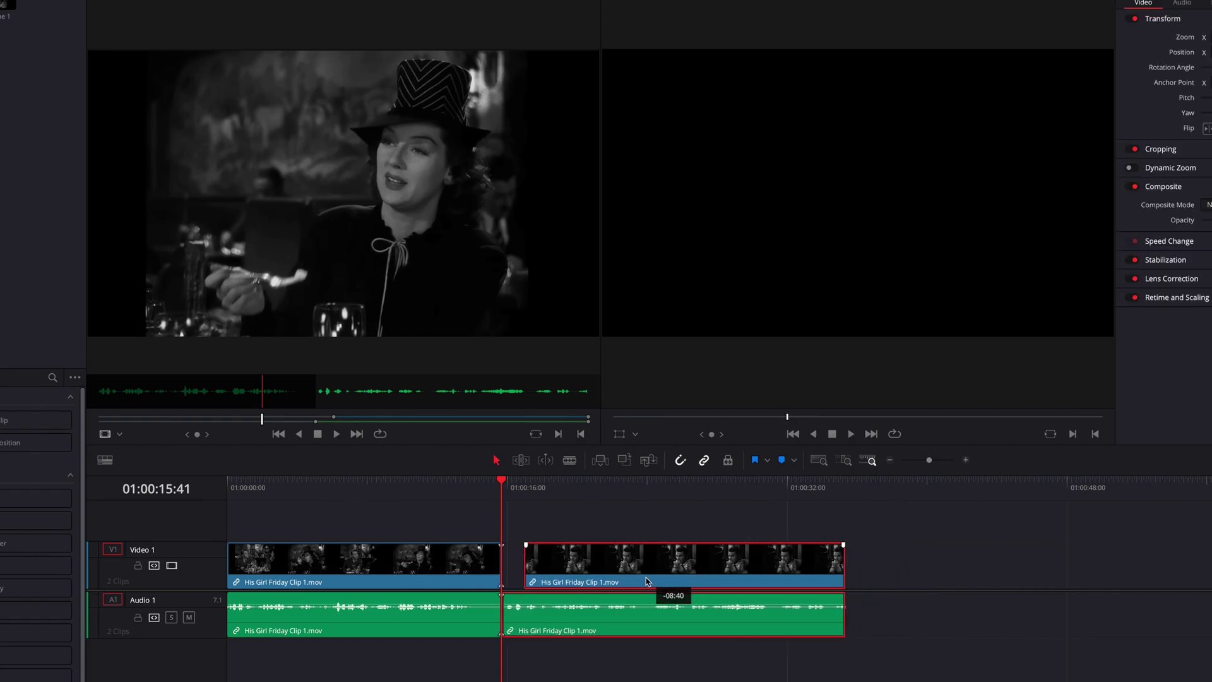
pyautogui.moveTo(664, 580); pyautogui.dragTo(641, 580)
# Deselect the new clip and rewind the playhead to about 01:00:09:41
pyautogui.click(571, 514)
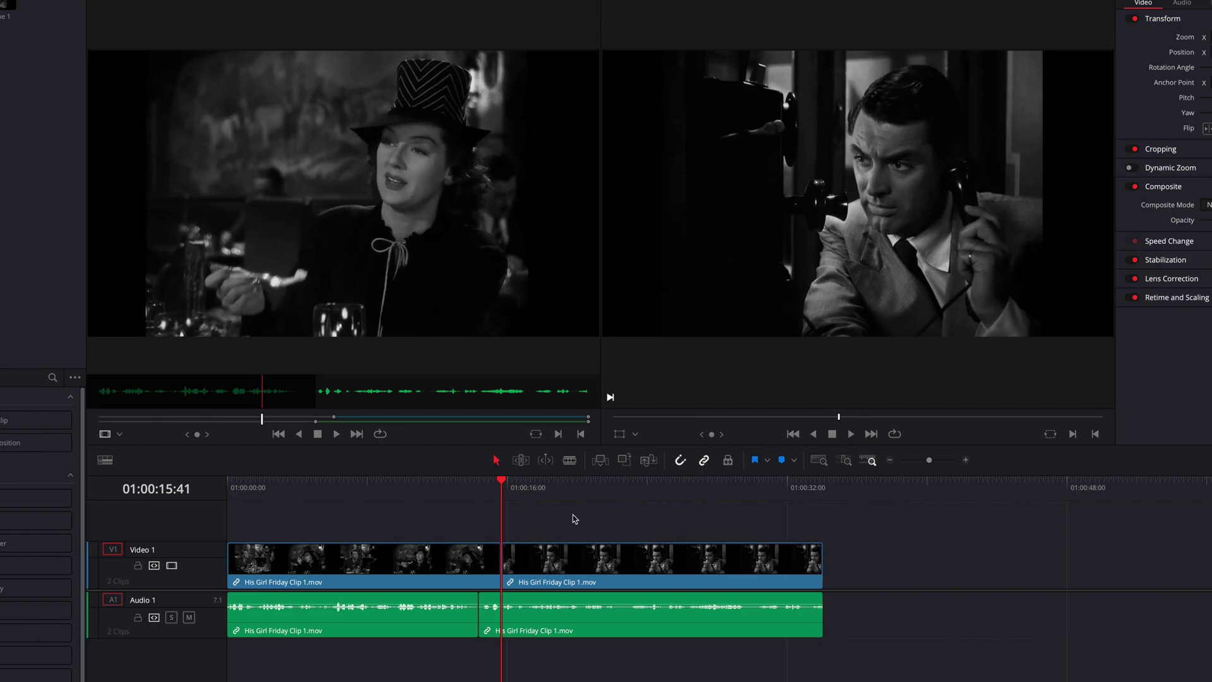
pyautogui.click(434, 481)
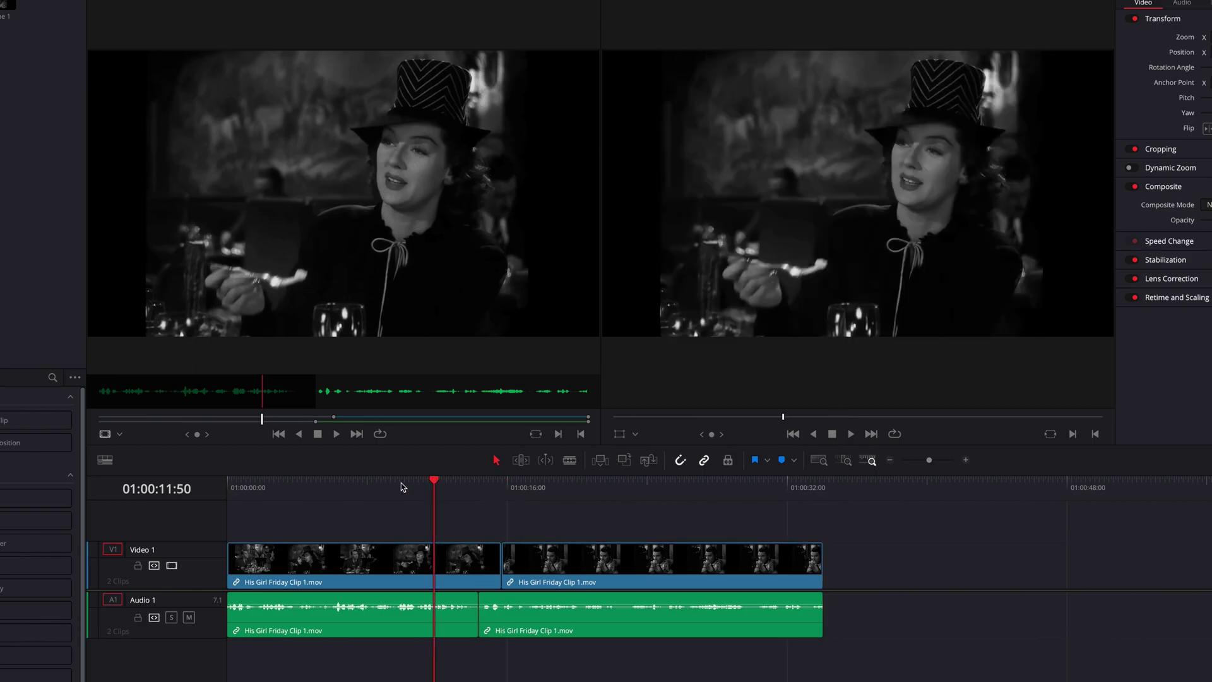
pyautogui.moveTo(403, 487); pyautogui.dragTo(398, 487)
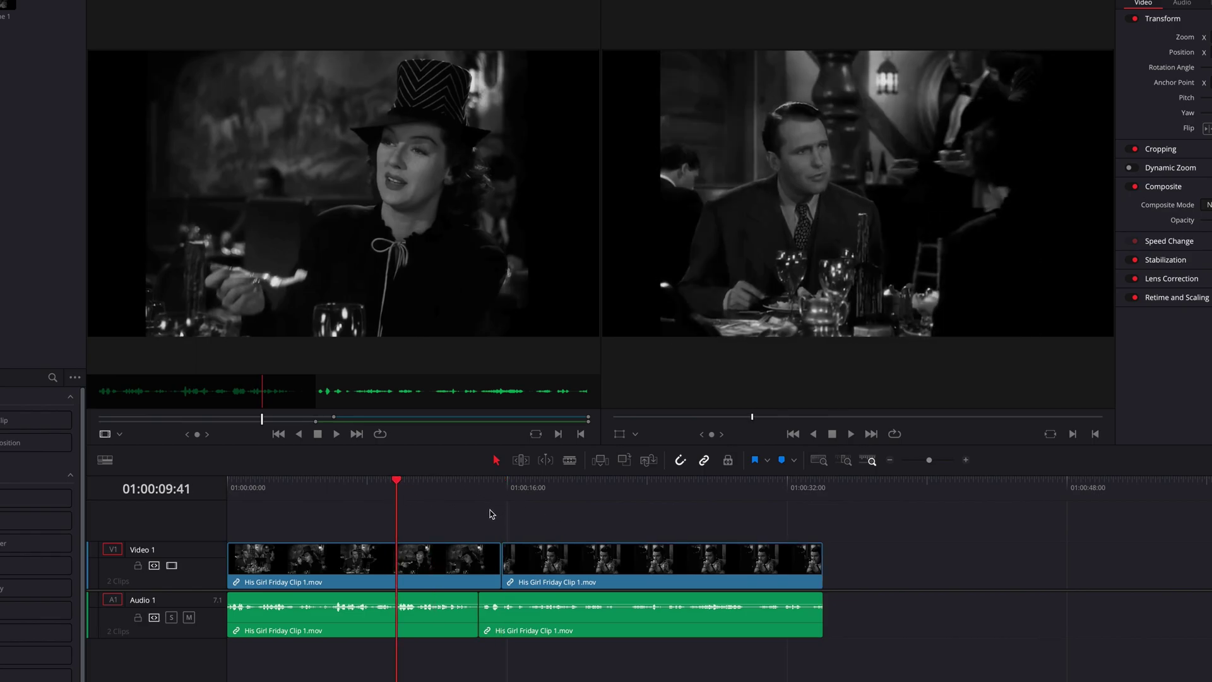
pyautogui.press('space')
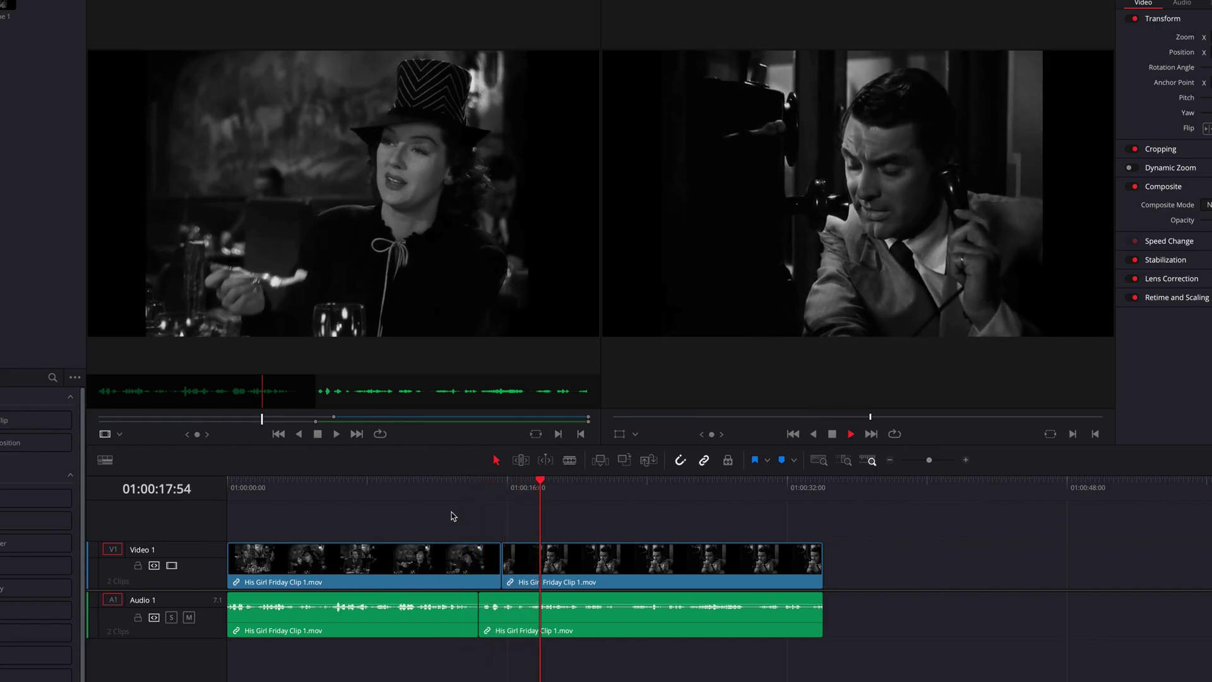
pyautogui.press('space')
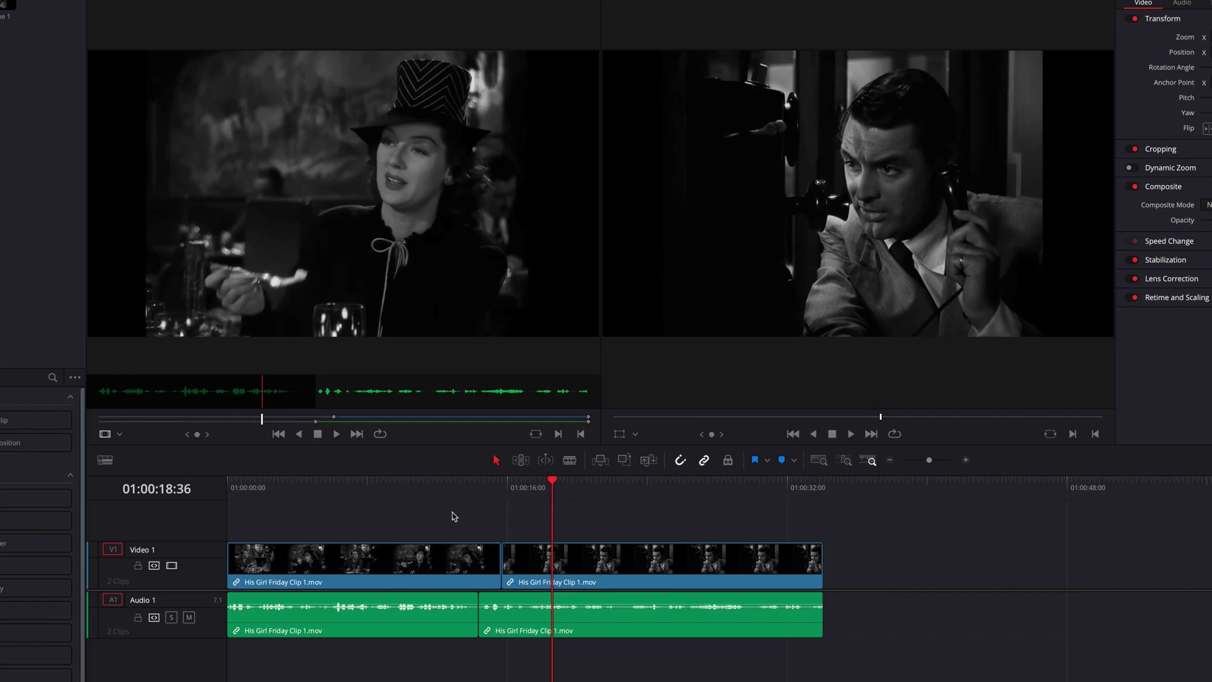